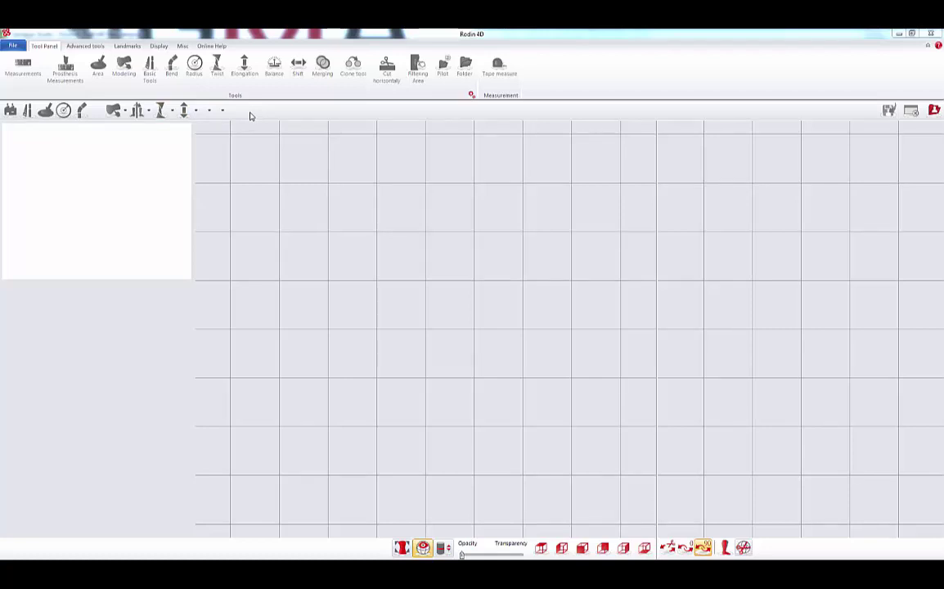
# Show the Recents page in the File area, listing recent modelings with folders and dates
pyautogui.click(12, 46)
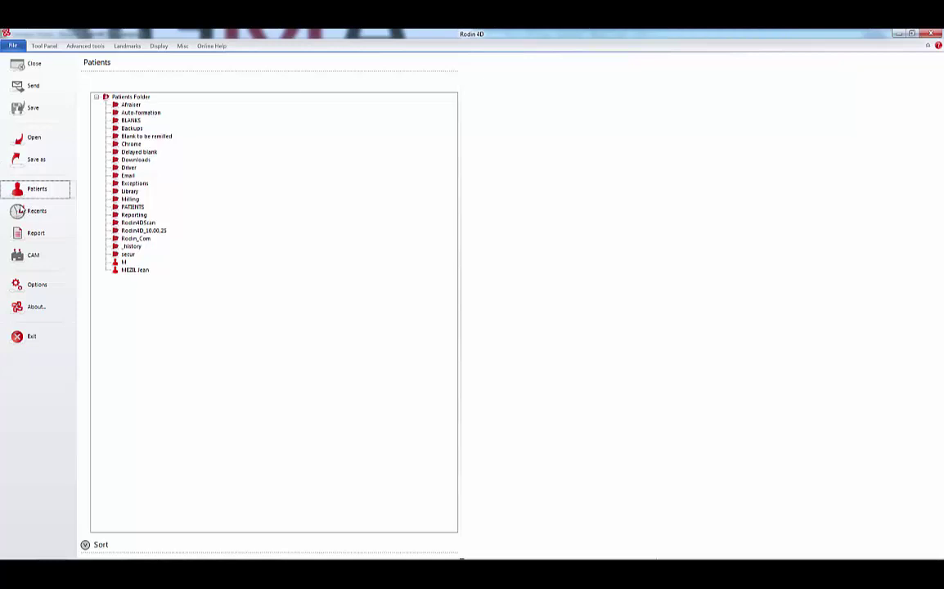
pyautogui.click(26, 211)
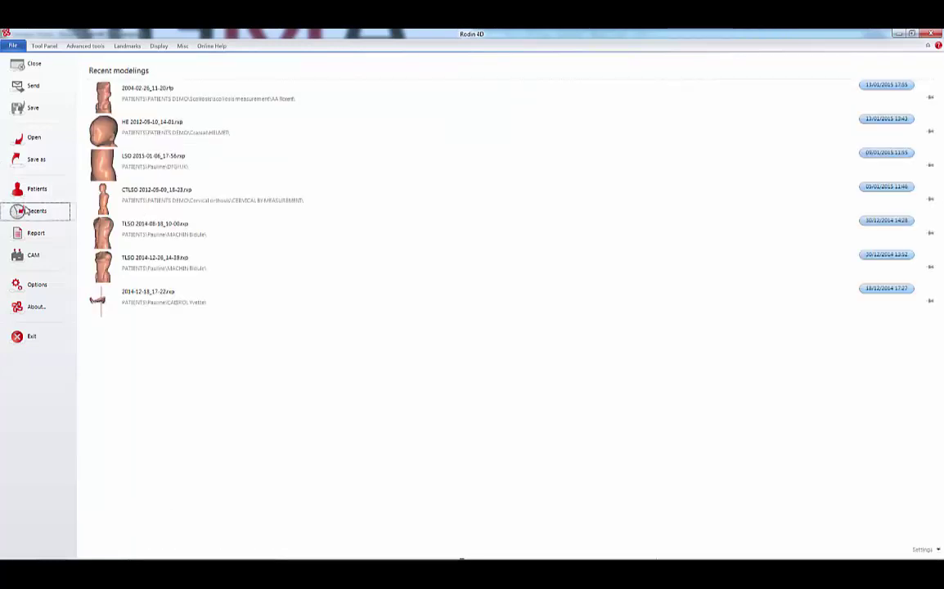
# Open the 2004-02-26_11-20 scoliosis measurement modeling from Recent modelings
pyautogui.click(141, 105)
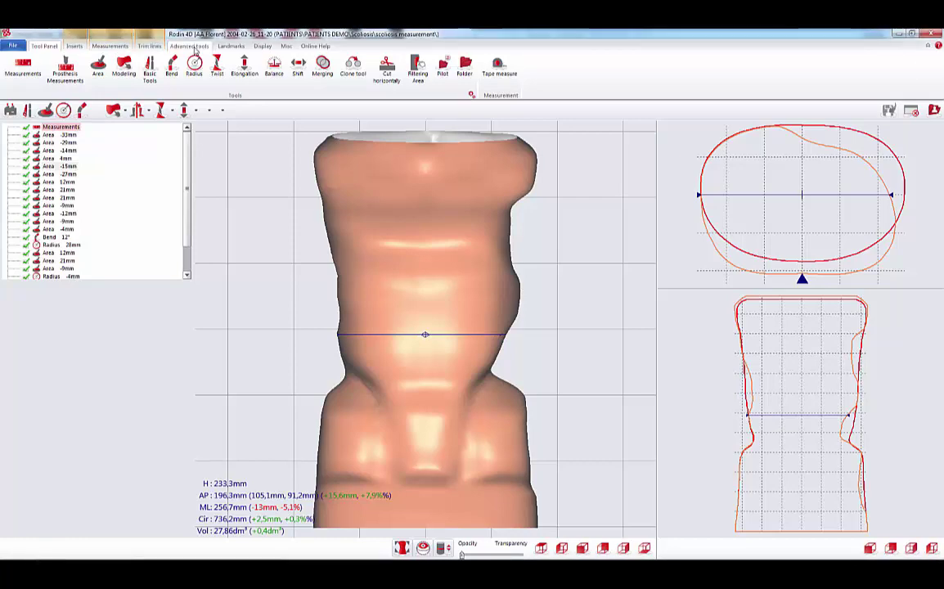
# Browse the Advanced tools, Landmarks, Display and Misc ribbon tabs, ending on Misc
pyautogui.click(195, 47)
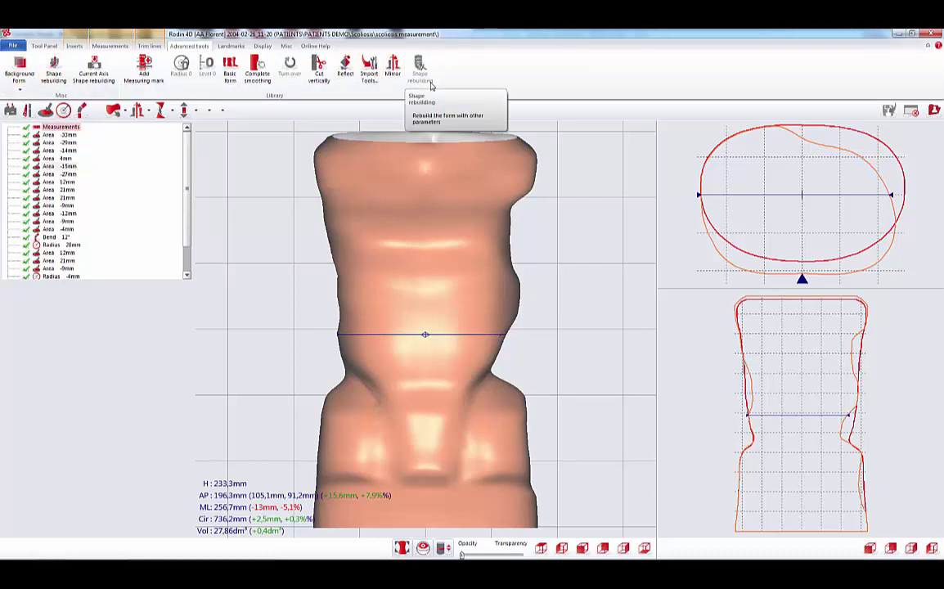
pyautogui.click(228, 47)
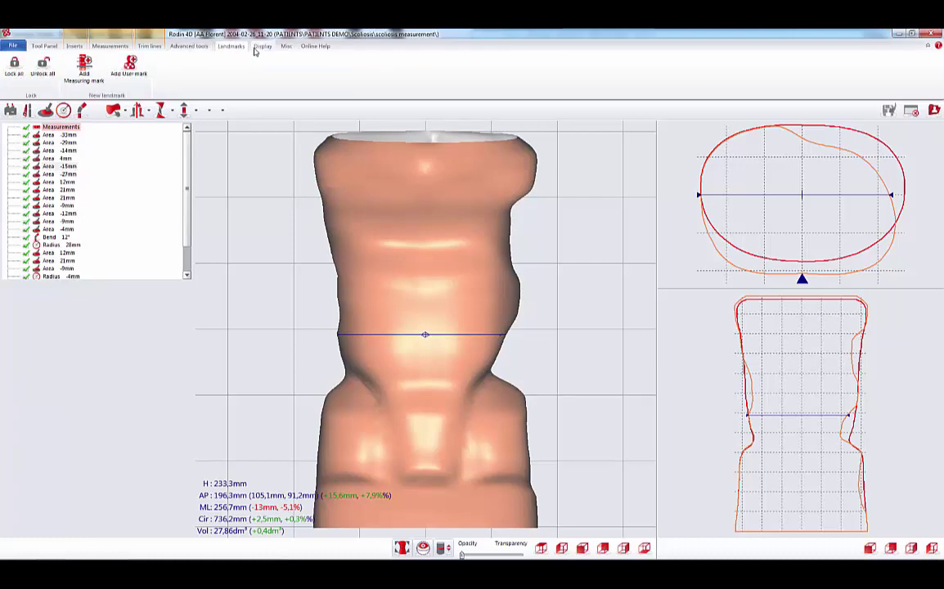
pyautogui.click(256, 48)
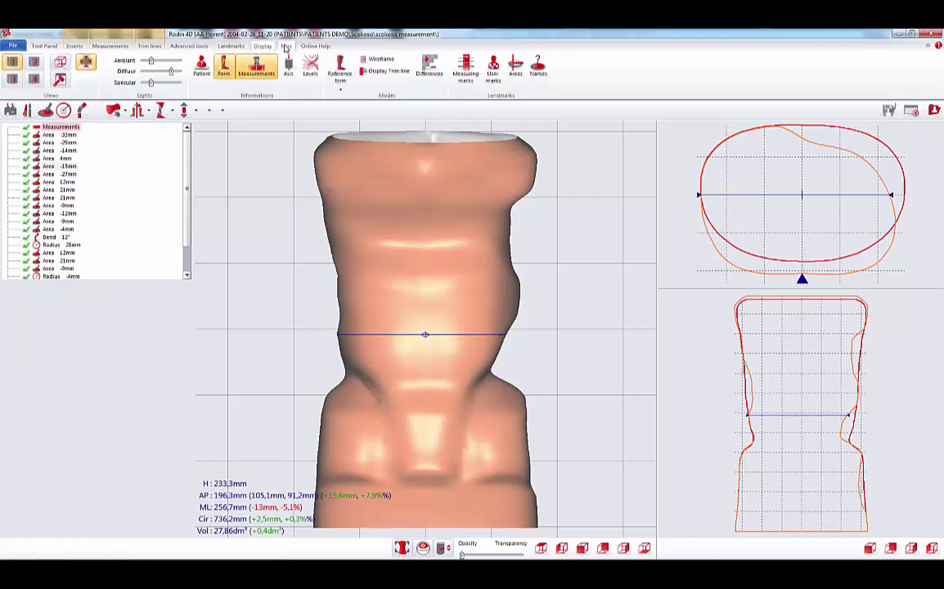
pyautogui.click(285, 46)
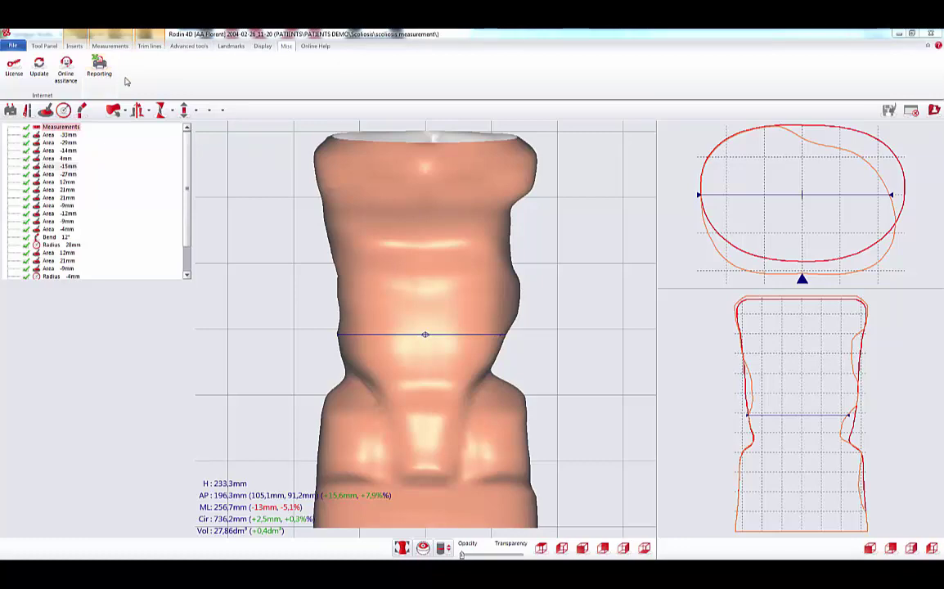
# Read online help for the Area and Prosthesis Measurements tools, then return to Tool Panel
pyautogui.click(315, 47)
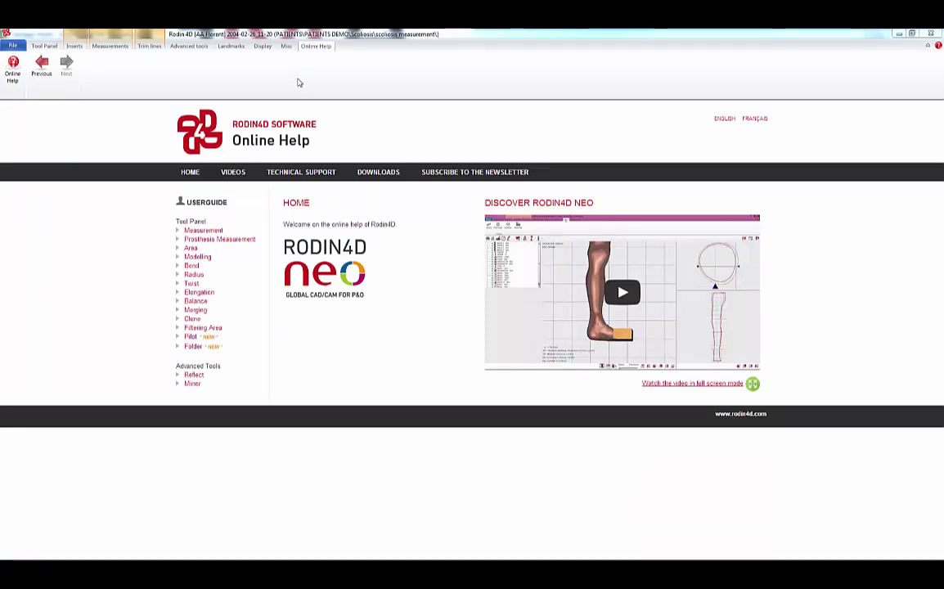
pyautogui.click(188, 248)
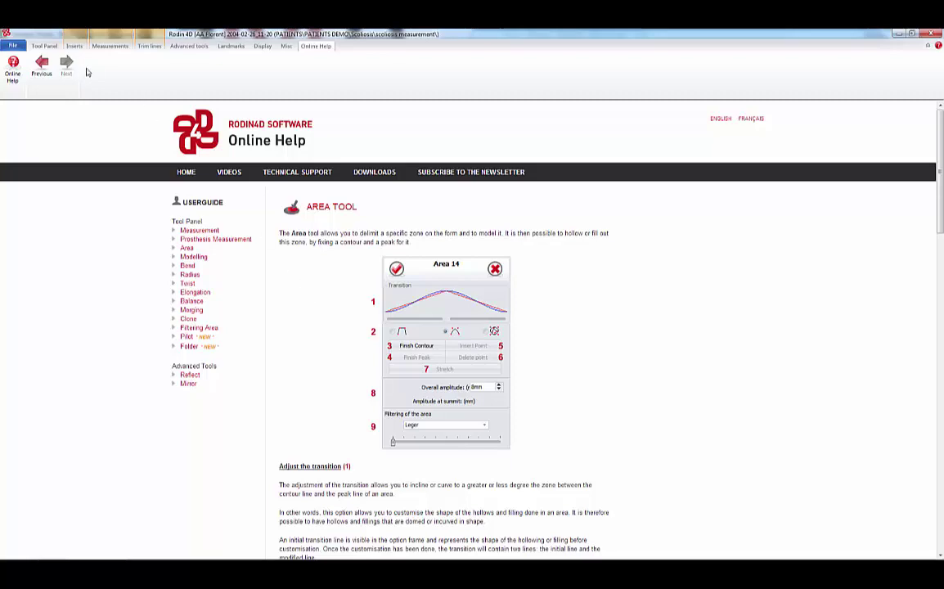
pyautogui.click(49, 47)
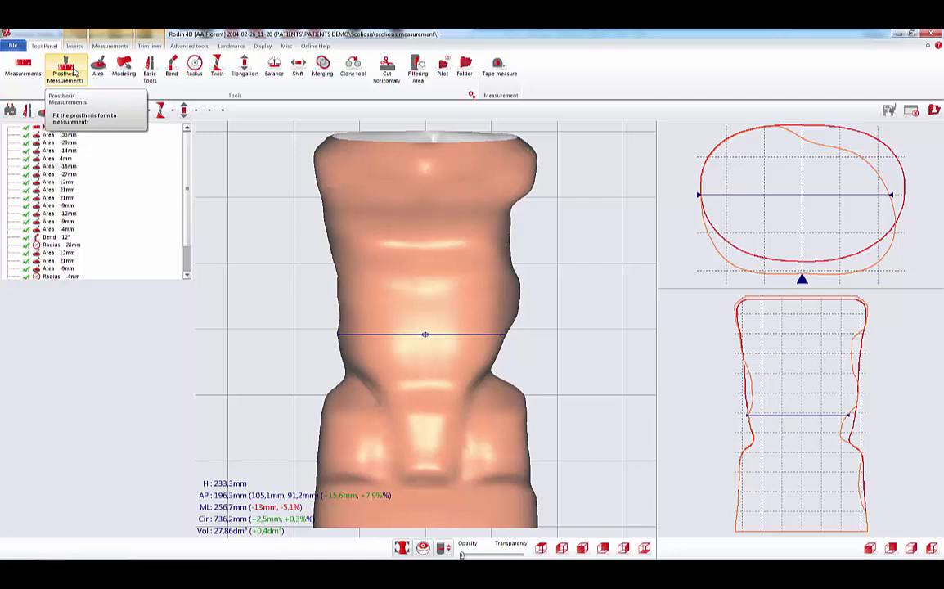
pyautogui.press('F1')
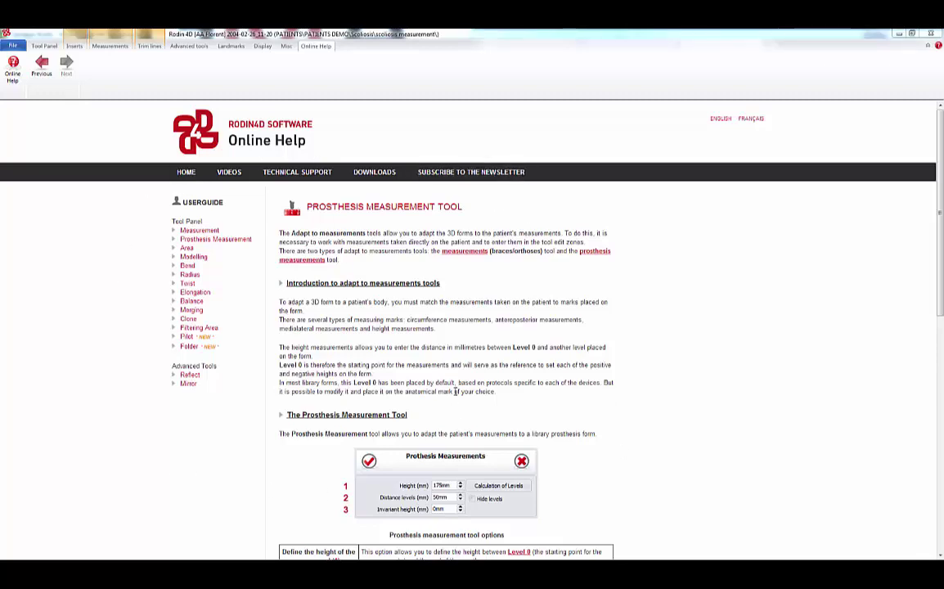
pyautogui.click(50, 46)
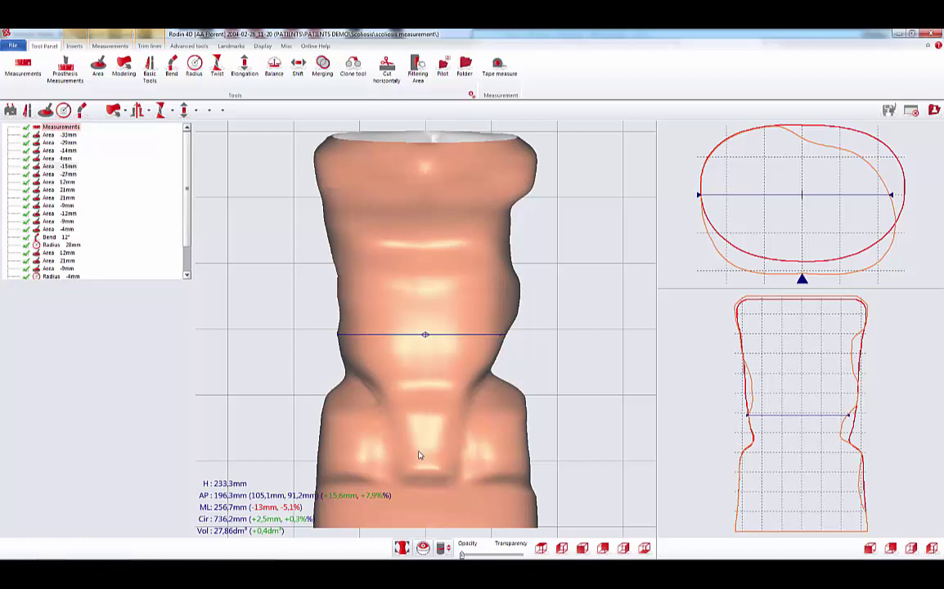
# Show the auxiliary 3D view beside the main one and rotate both synchronized views
pyautogui.click(423, 548)
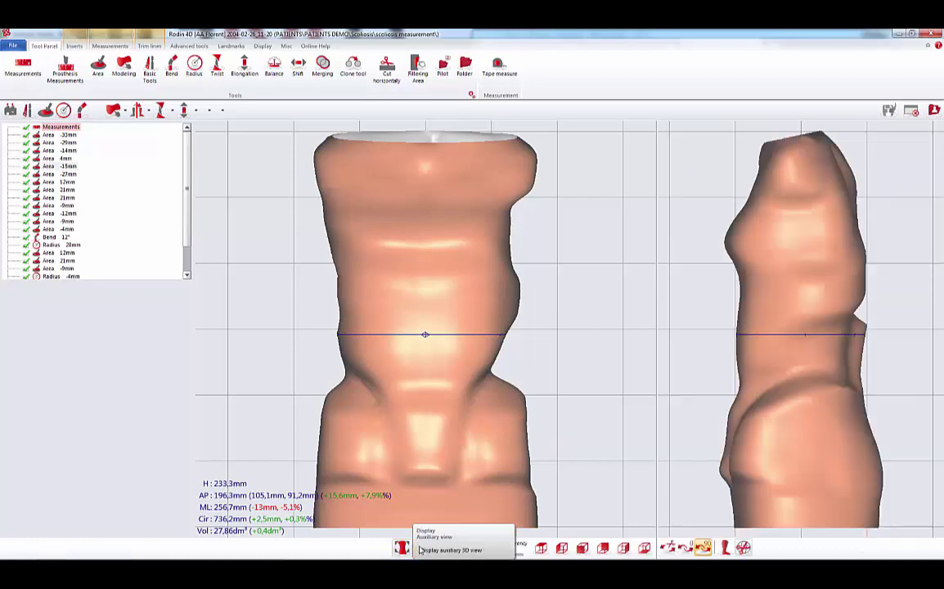
pyautogui.moveTo(744, 428); pyautogui.dragTo(830, 411)
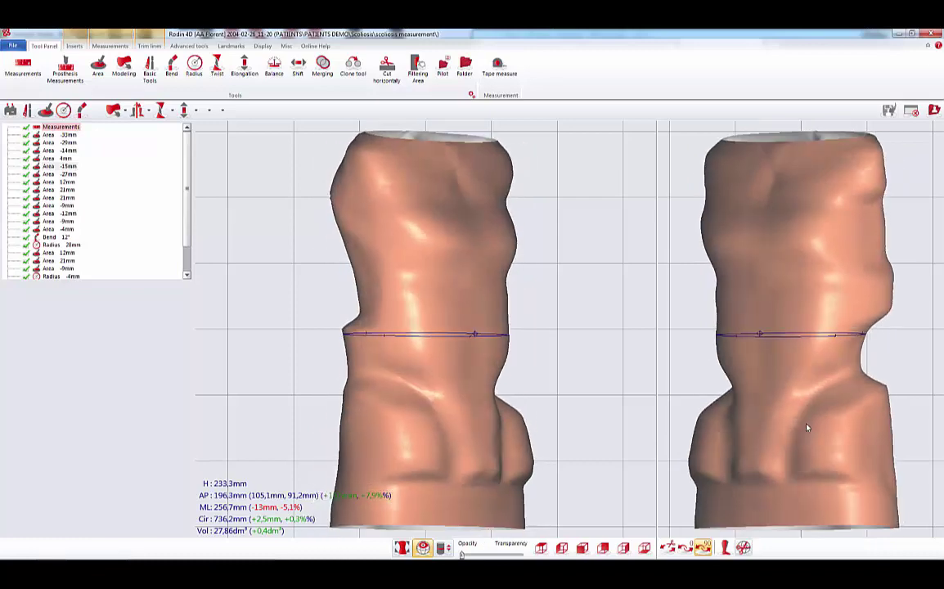